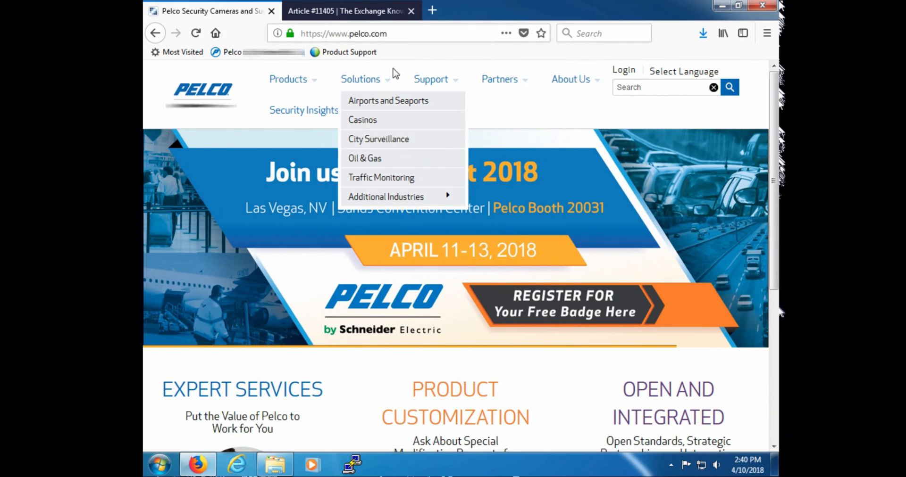
mouse_move(500, 79)
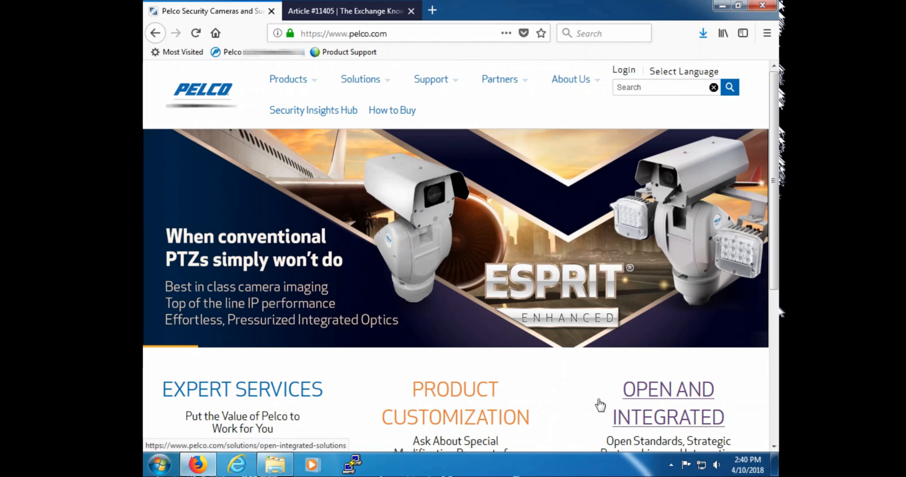
left_click(670, 466)
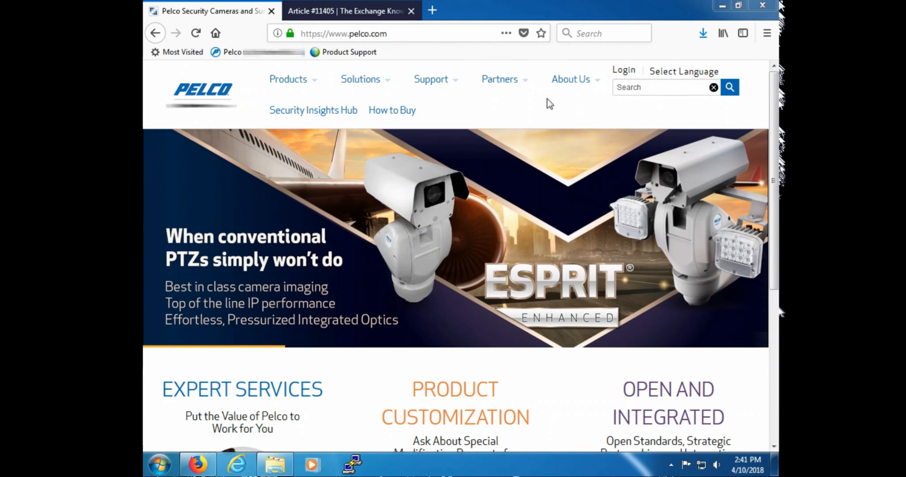
Step: Open the Spectra Enhanced product page among Pelco's PTZ IP cameras
left_click(284, 88)
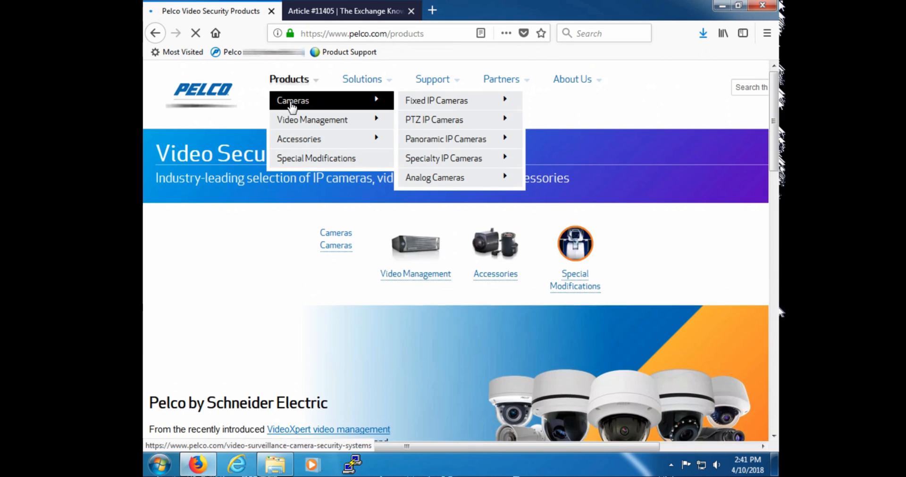
mouse_move(295, 120)
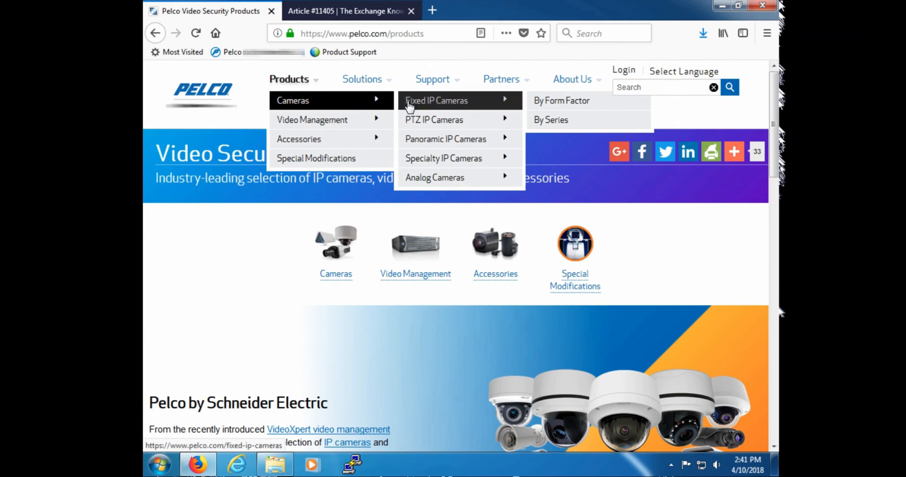
mouse_move(415, 119)
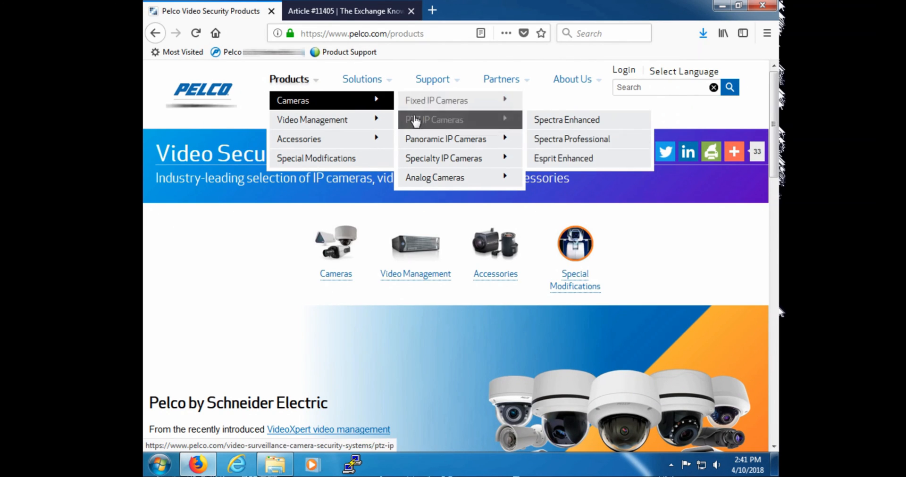
left_click(561, 122)
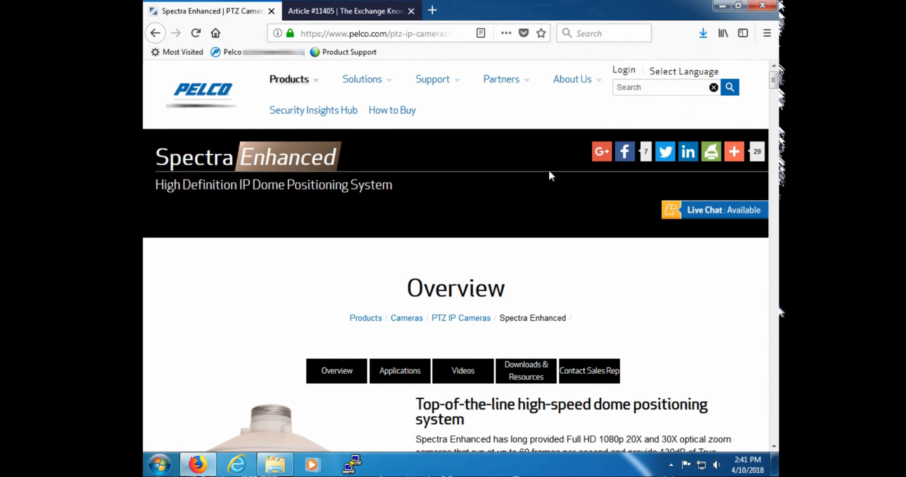
Step: Filter the Spectra Enhanced downloads to firmware and save the D6230 Firmware Update v2.11.0.7 zip file
left_click(533, 367)
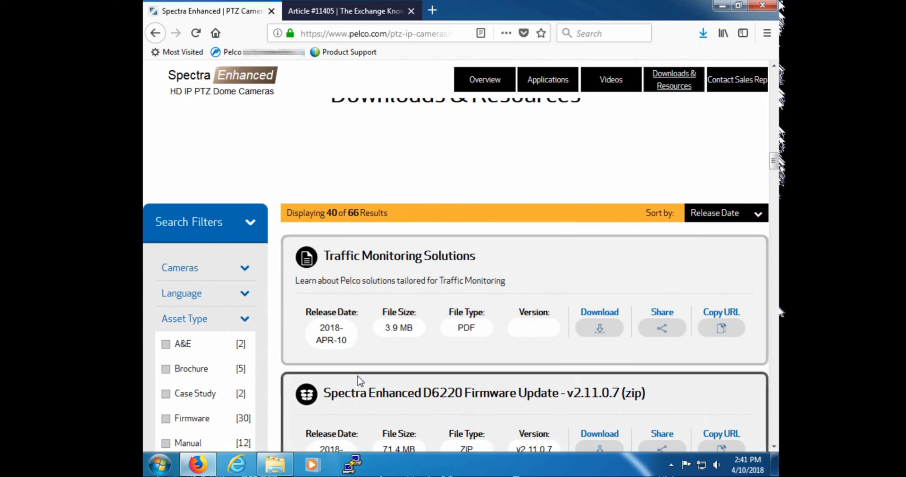
left_click(166, 419)
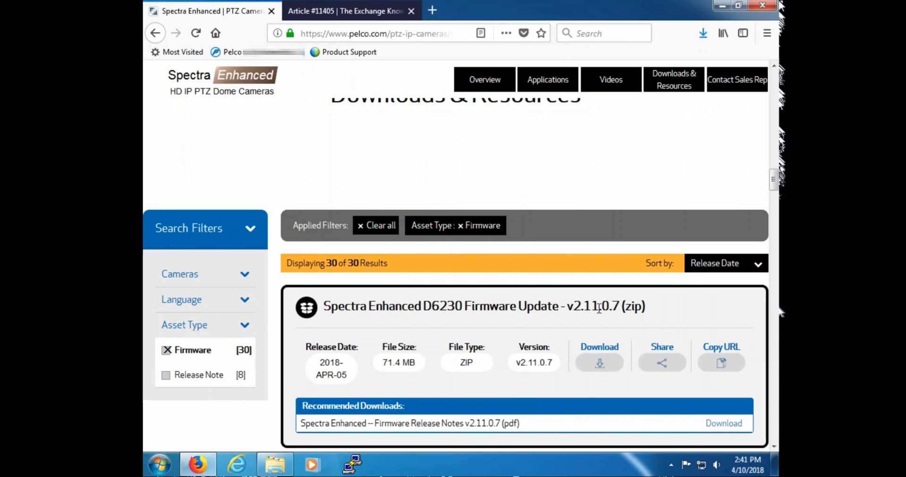
left_click(610, 359)
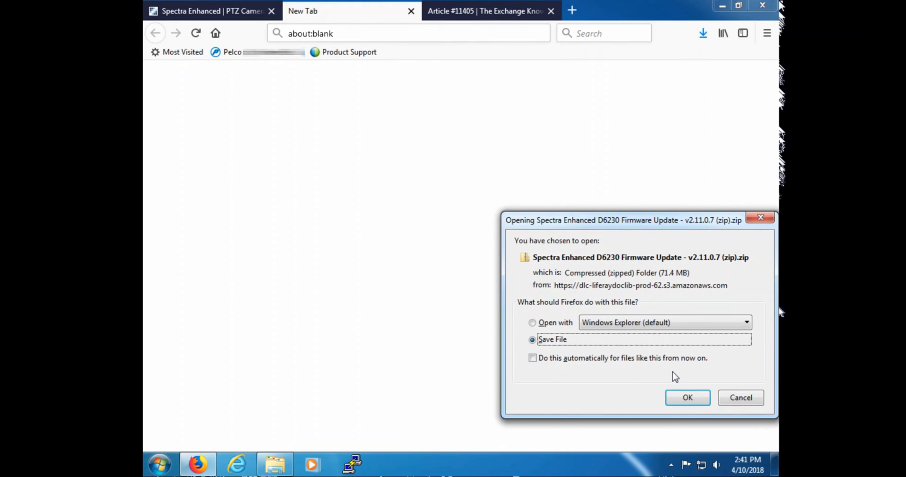
left_click(684, 398)
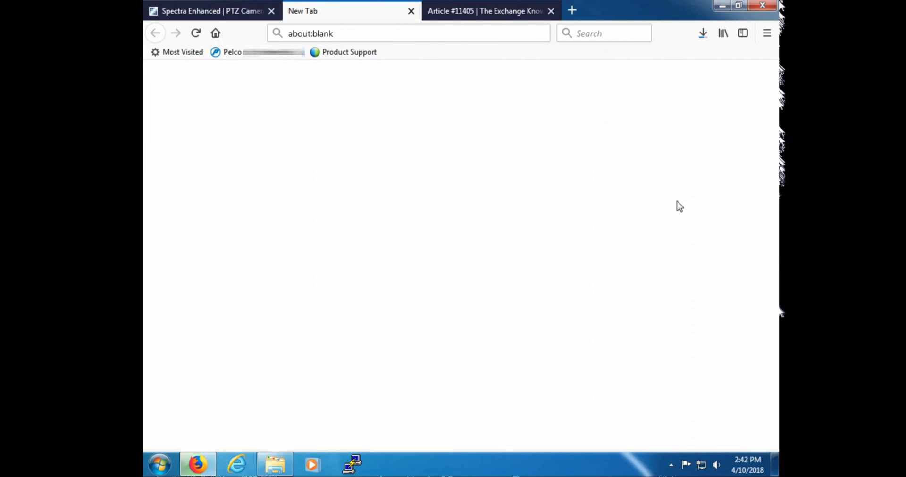
Step: Extract the D6230 firmware zip to its default folder on the desktop and check the extracted contents
left_click(722, 5)
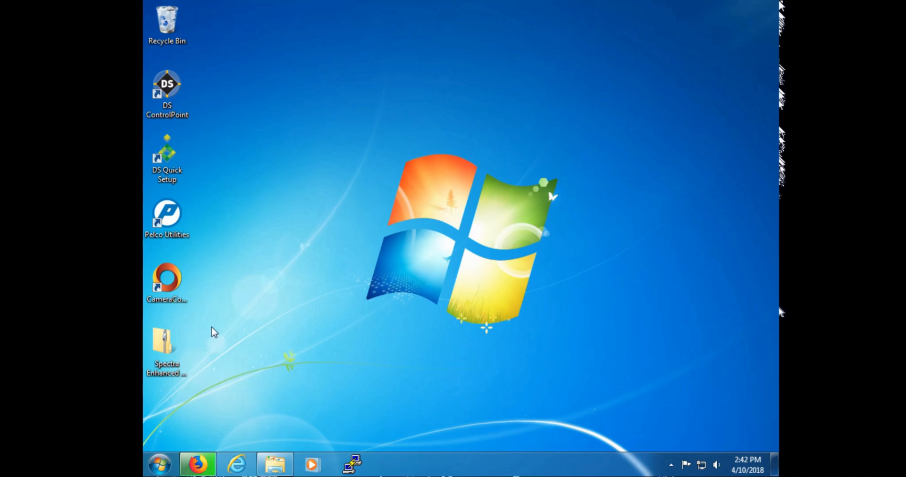
left_click(177, 349)
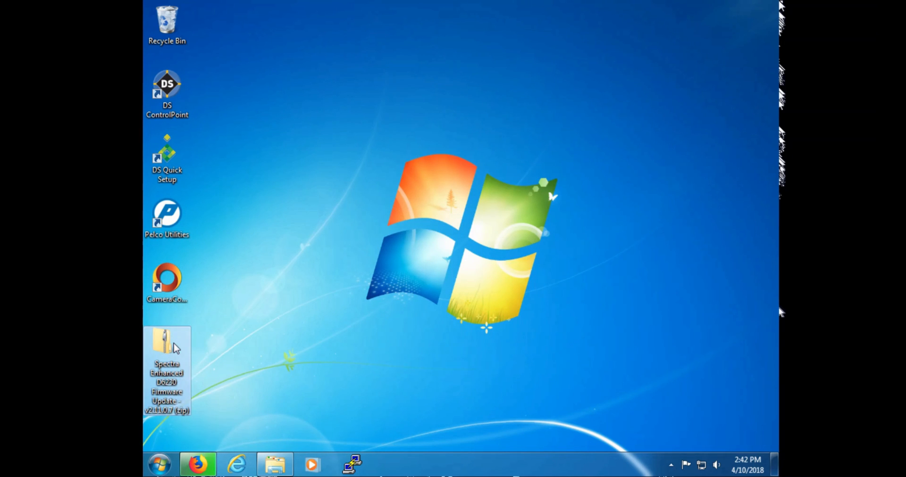
right_click(177, 349)
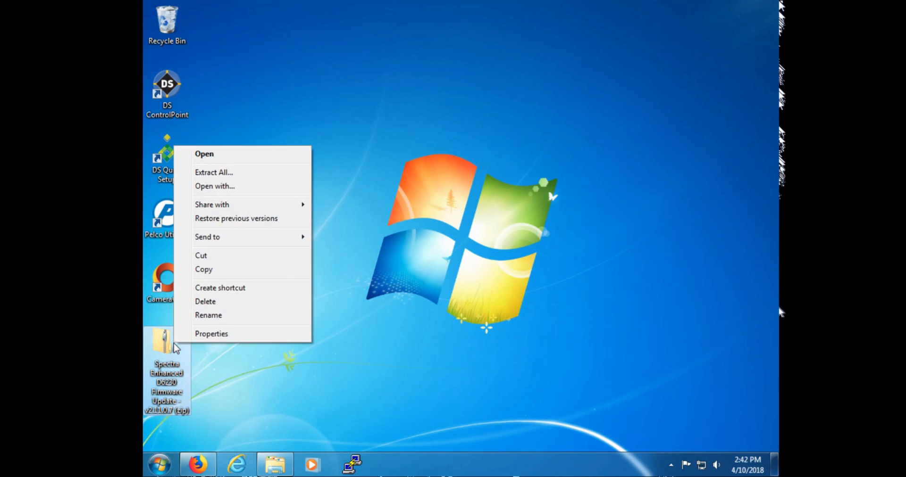
left_click(228, 173)
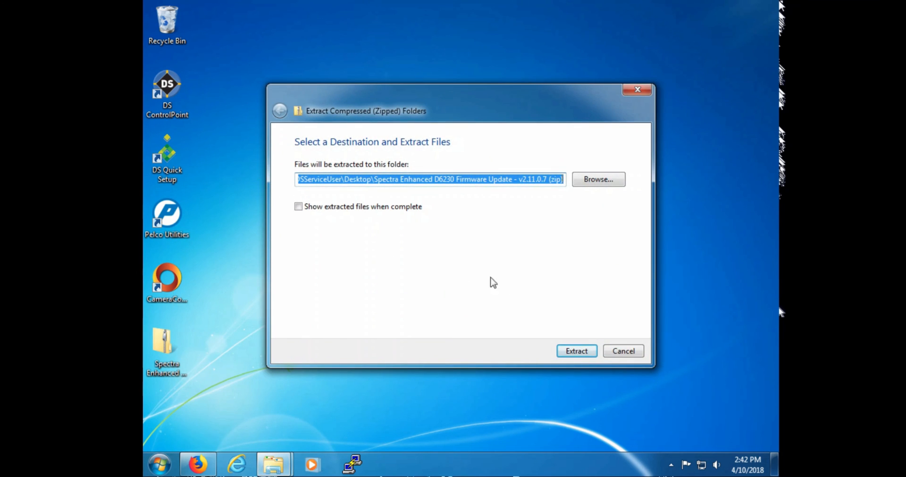
left_click(577, 352)
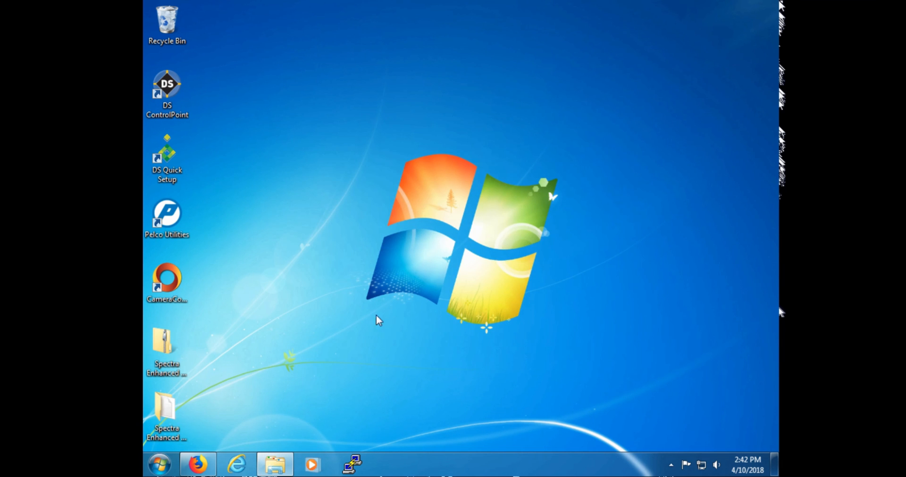
double_click(186, 402)
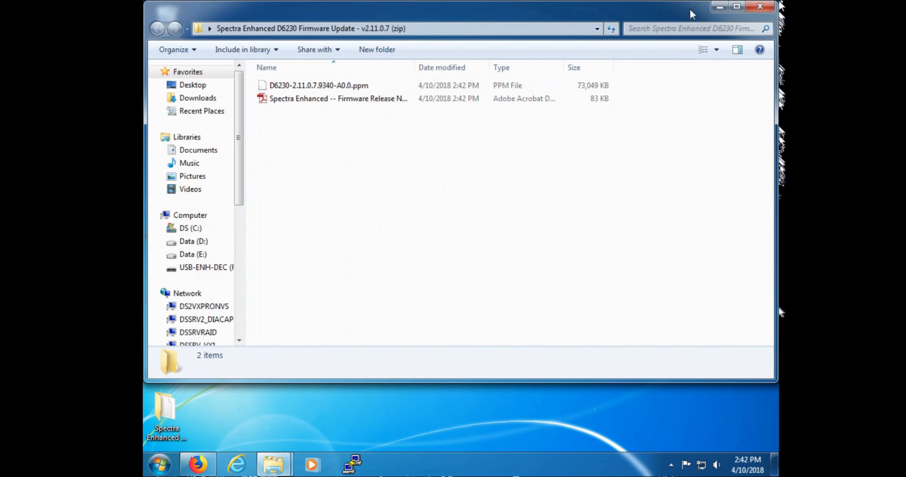
left_click(714, 7)
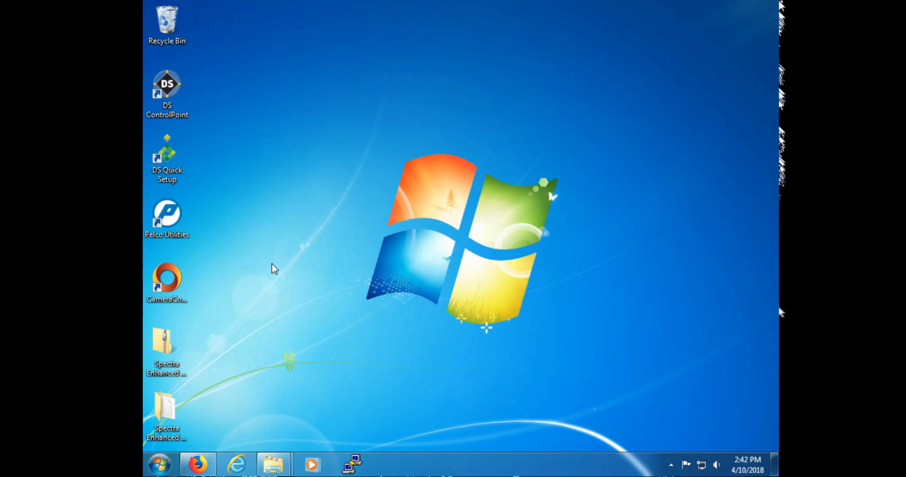
Step: Launch Pelco Utilities and add D6230-2.11.0.7.9340-A0.0.ppm from the extracted desktop folder as a software package
double_click(170, 215)
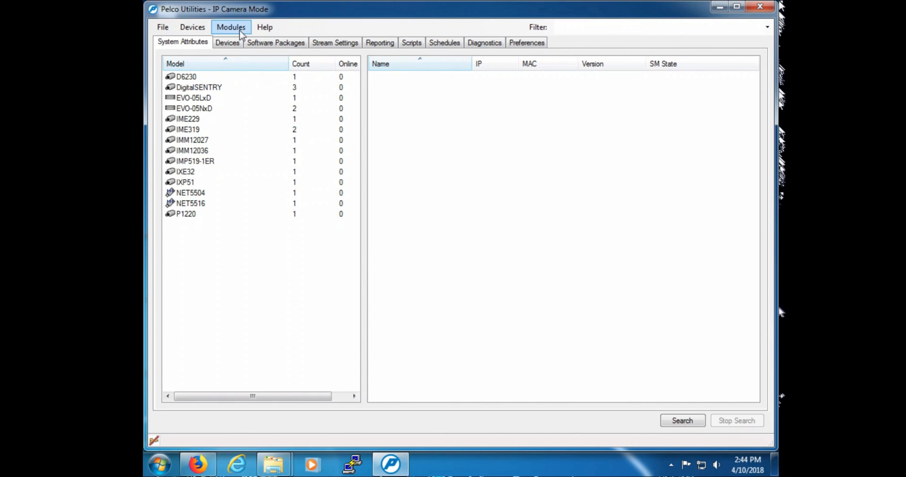
left_click(235, 43)
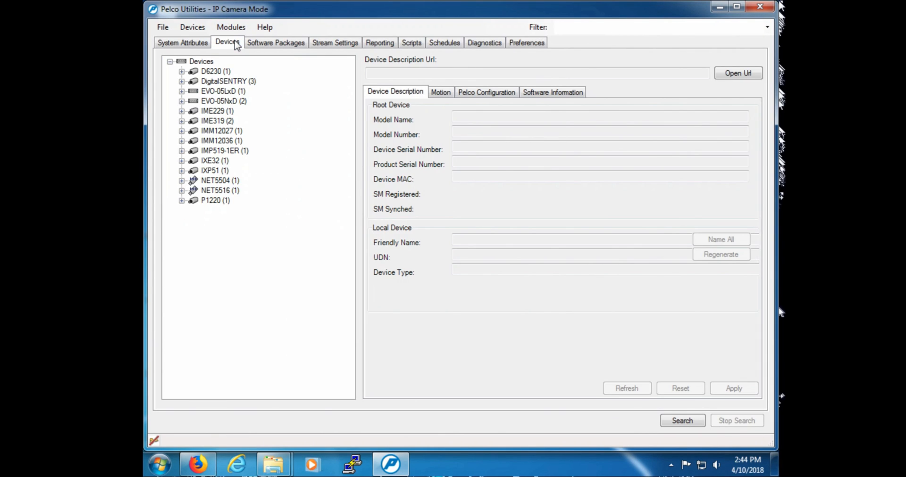
left_click(254, 41)
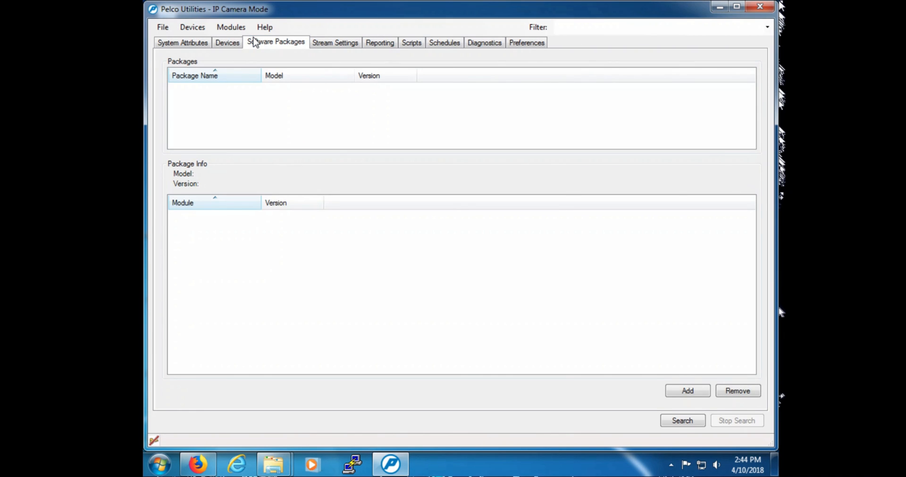
left_click(674, 392)
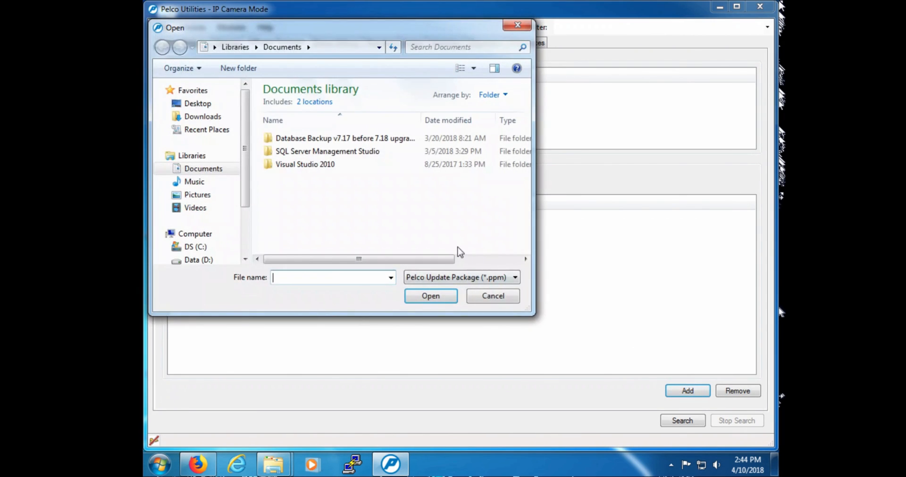
left_click(205, 106)
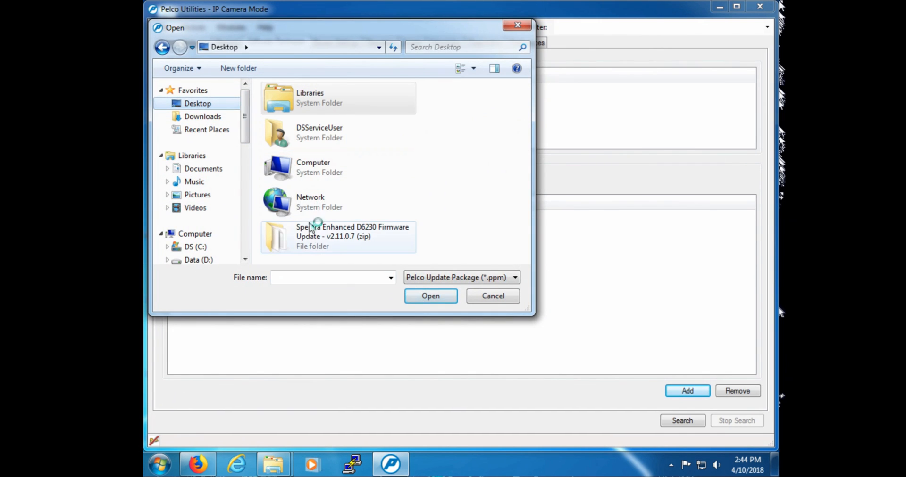
double_click(310, 228)
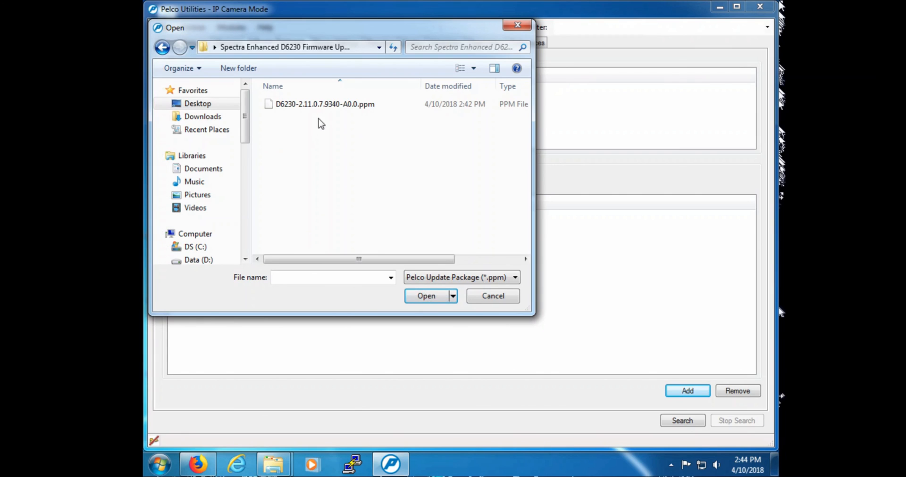
left_click(322, 104)
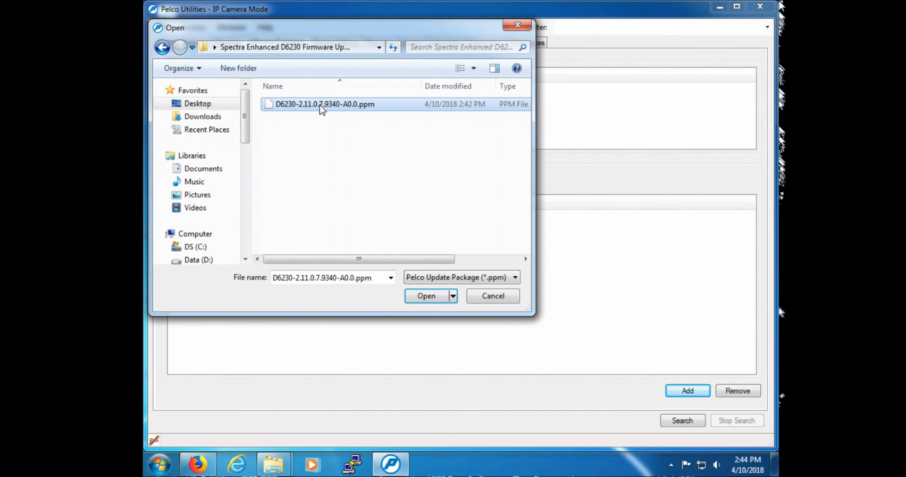
left_click(409, 295)
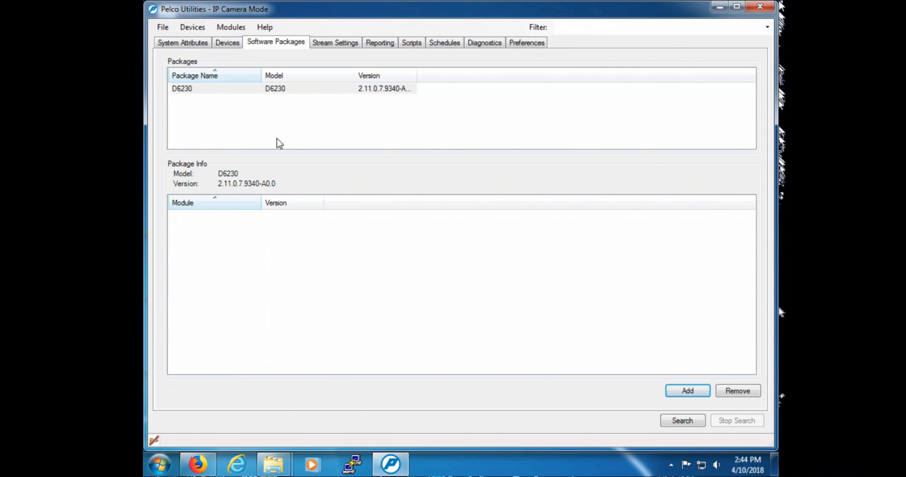
Step: Install the D6230 update package on the D6230 IP camera and acknowledge the completion notice
left_click(203, 44)
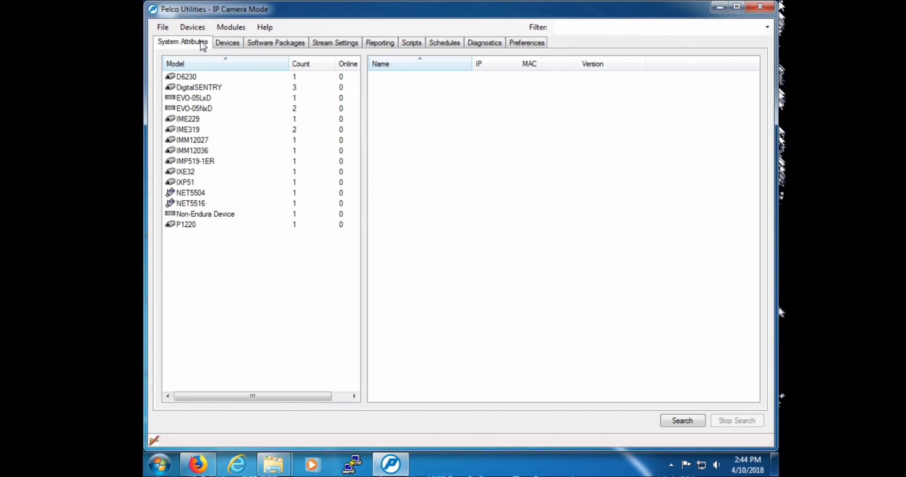
left_click(203, 78)
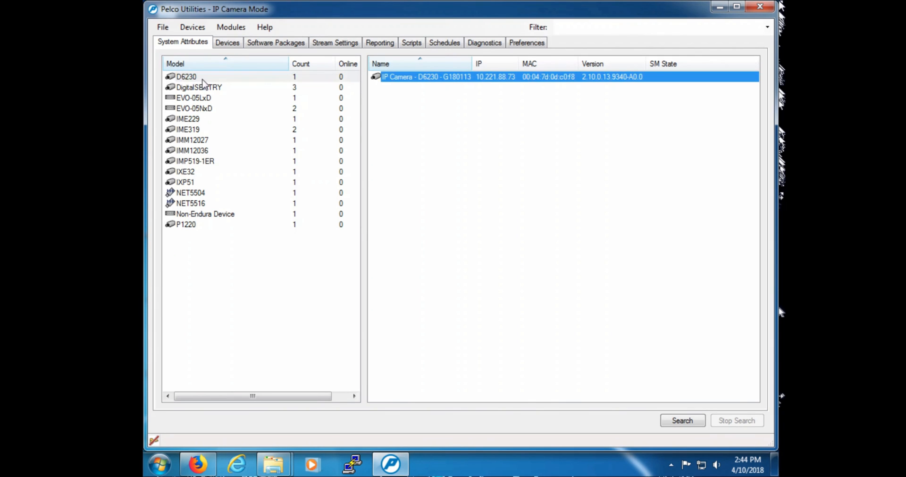
double_click(406, 77)
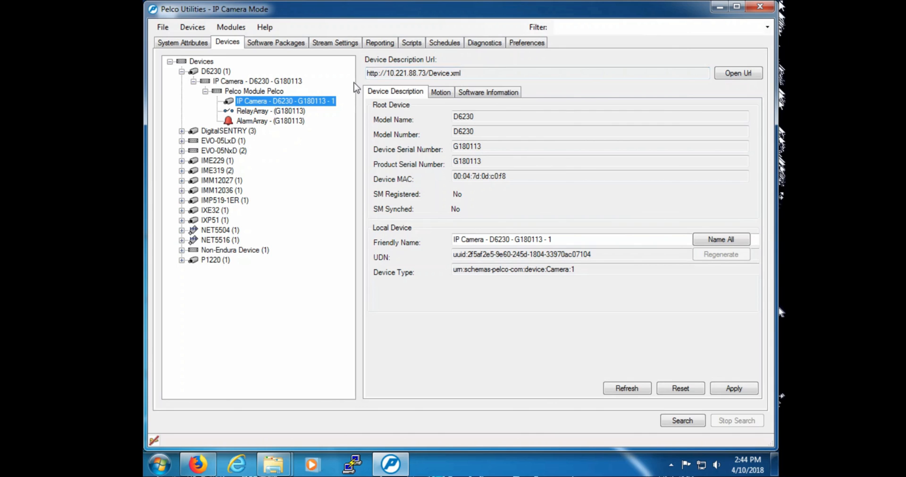
right_click(302, 95)
right_click(296, 99)
mouse_move(379, 121)
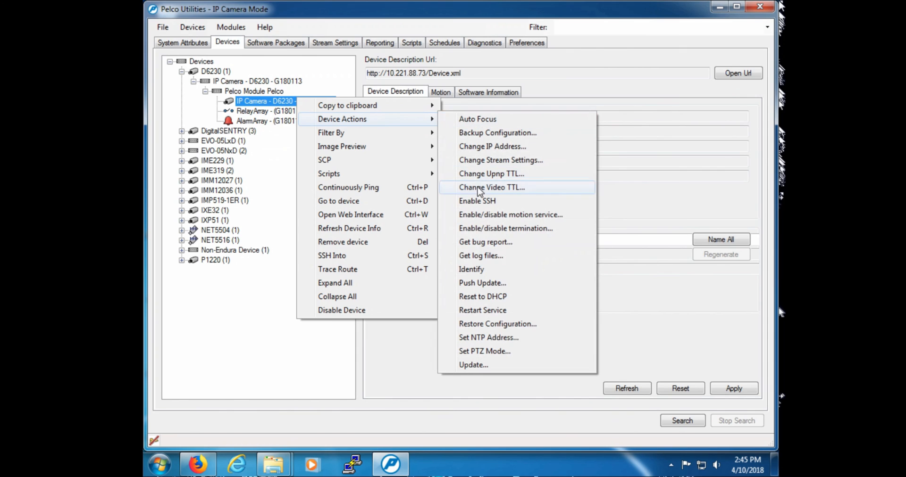
left_click(474, 367)
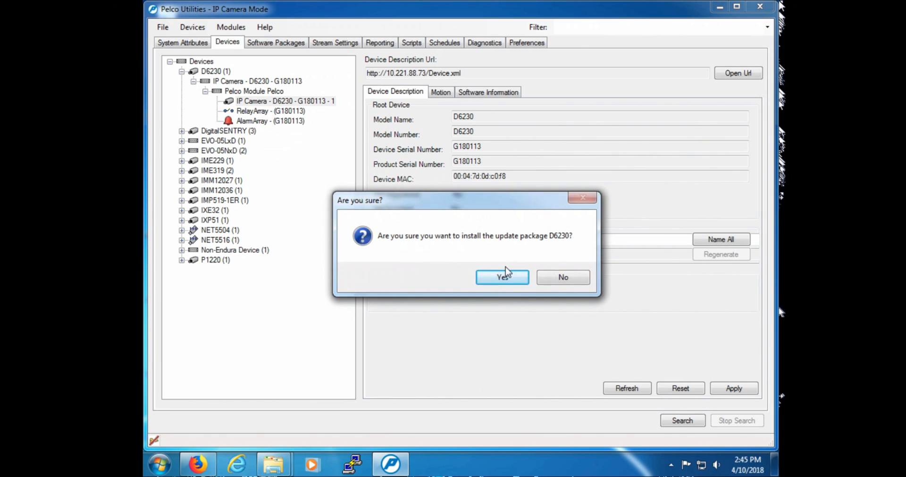
left_click(503, 279)
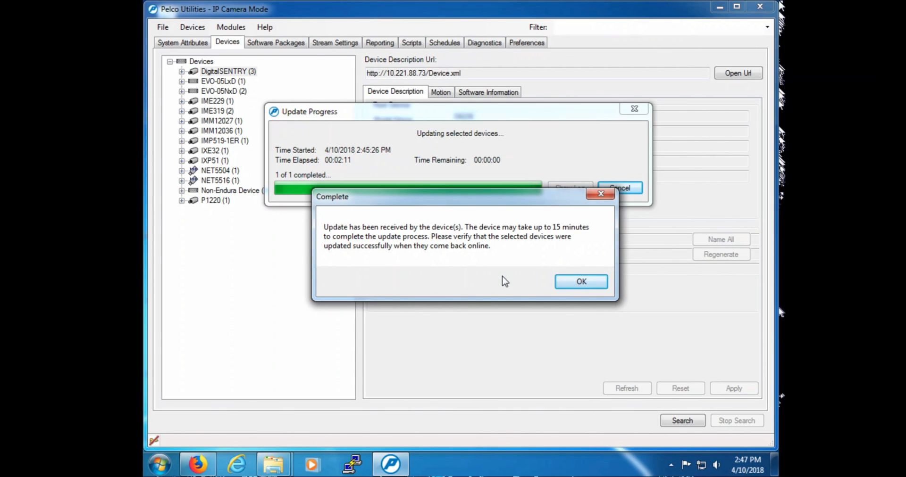
left_click(578, 285)
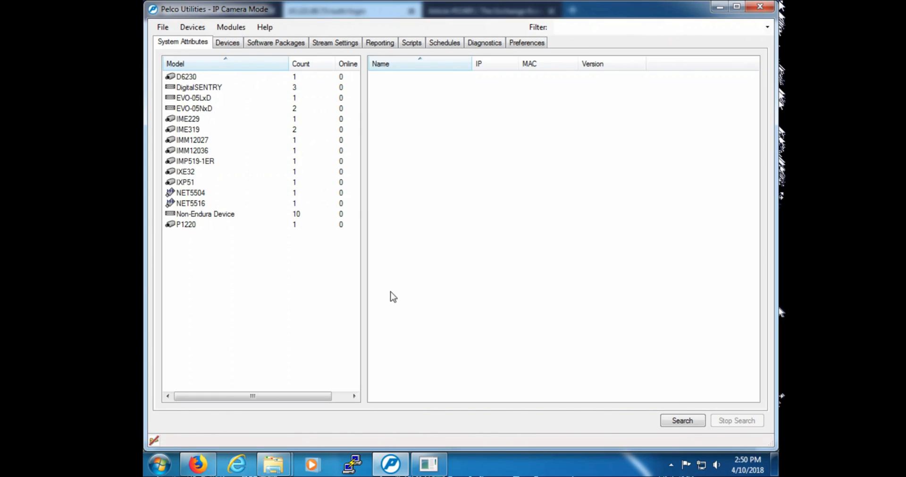
Step: Search the network for devices again and check the D6230 camera's firmware version
left_click(690, 421)
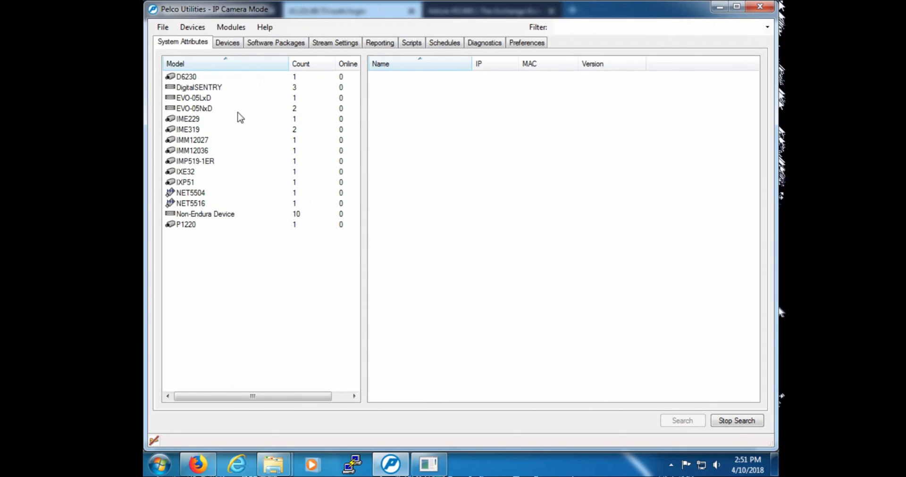
left_click(192, 78)
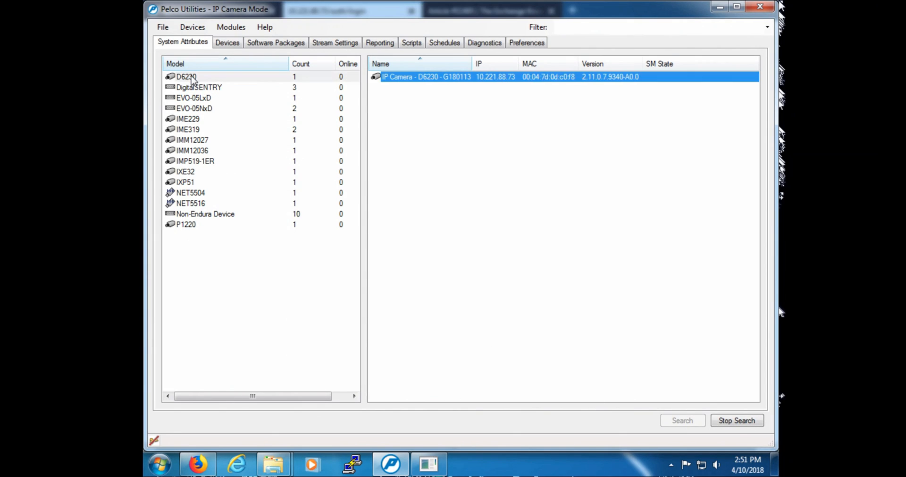